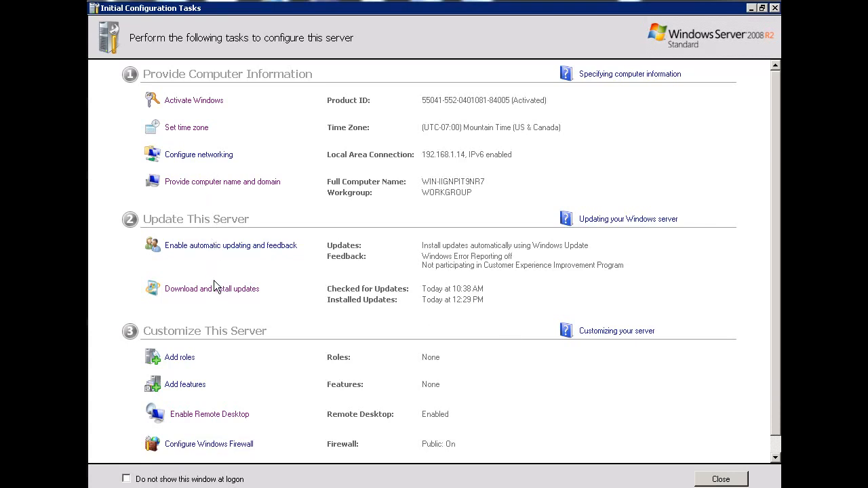
Start adding server roles and select Active Directory Domain Services together with its required .NET Framework 3.5.1 features.
left_click(179, 360)
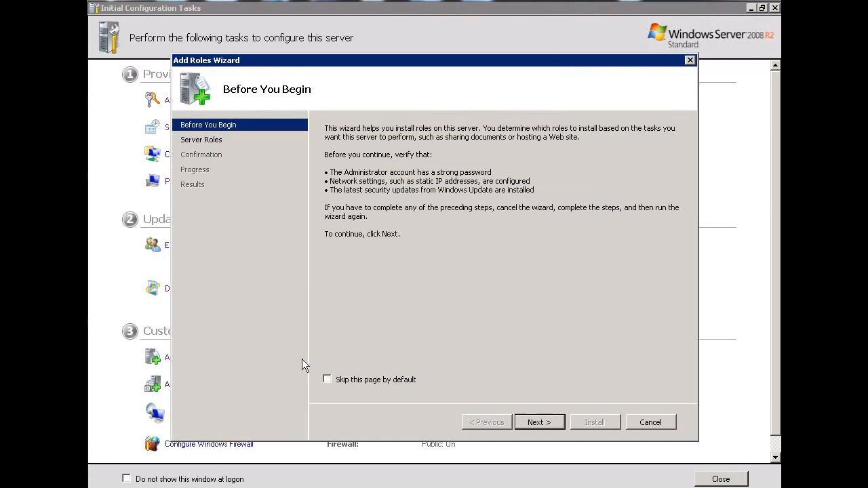
left_click(535, 425)
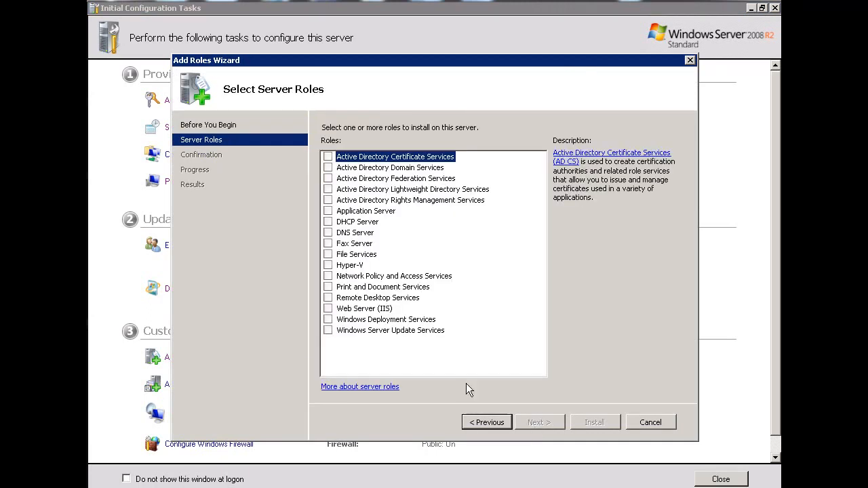
left_click(330, 167)
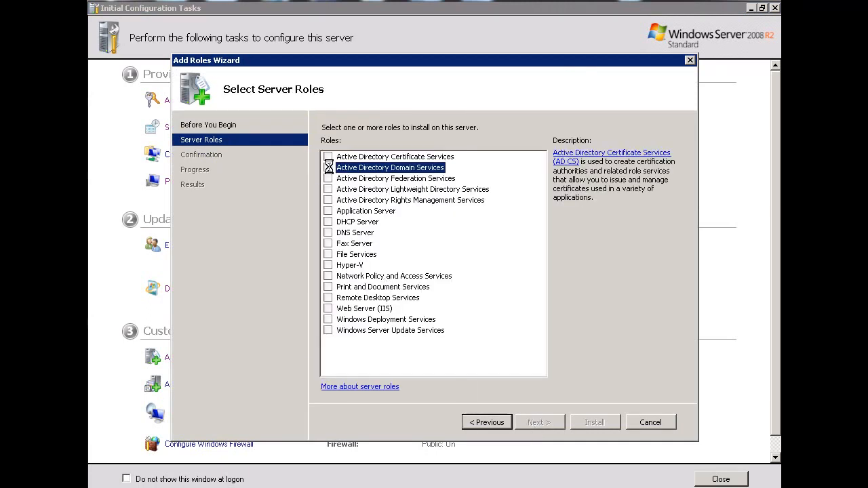
left_click(328, 168)
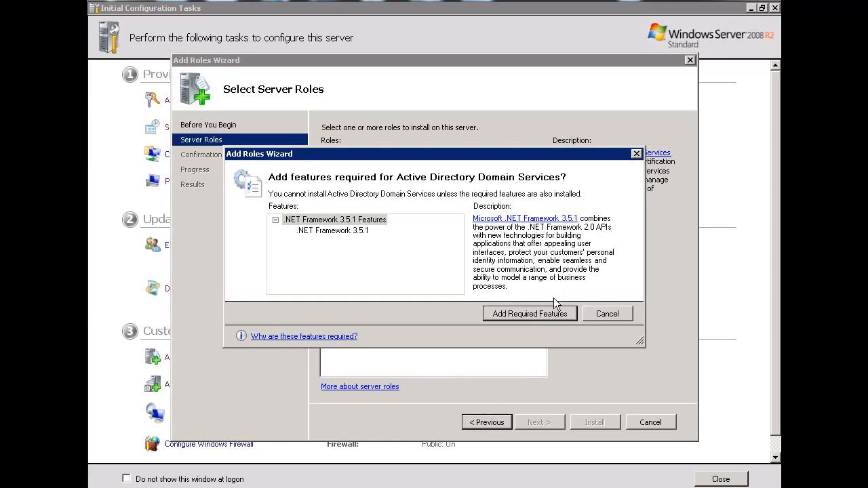
left_click(544, 313)
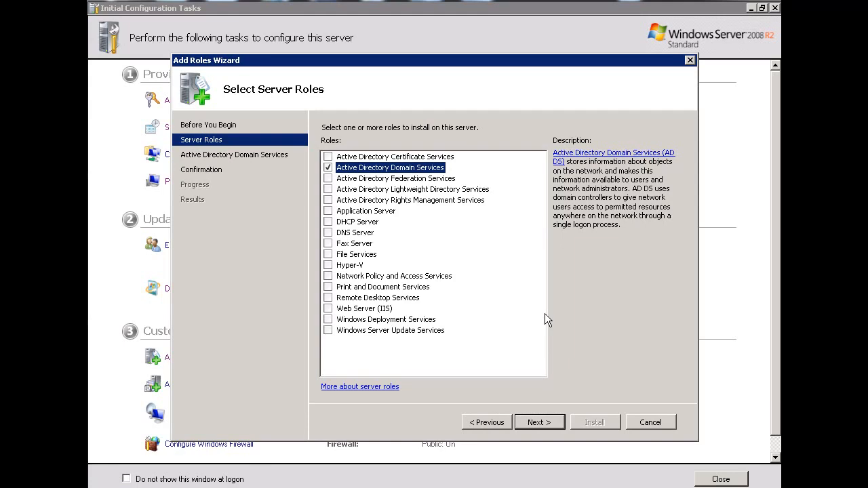
Install the selected Active Directory Domain Services role and close the Add Roles Wizard.
left_click(545, 423)
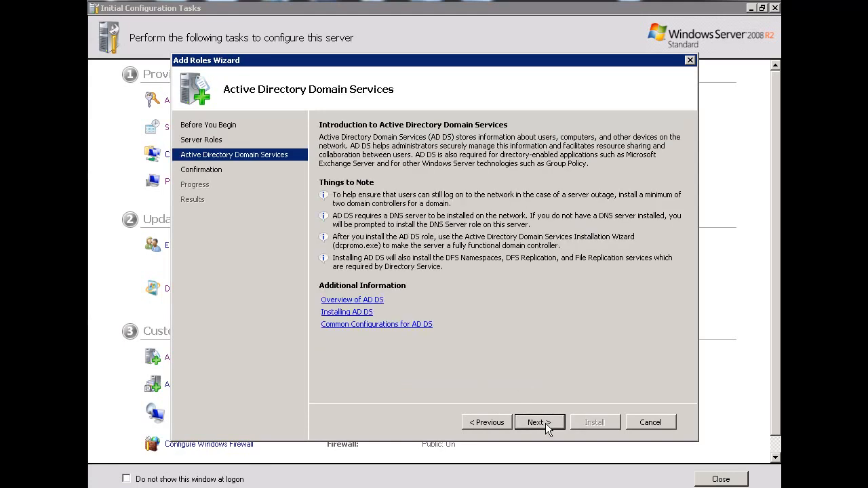
left_click(545, 423)
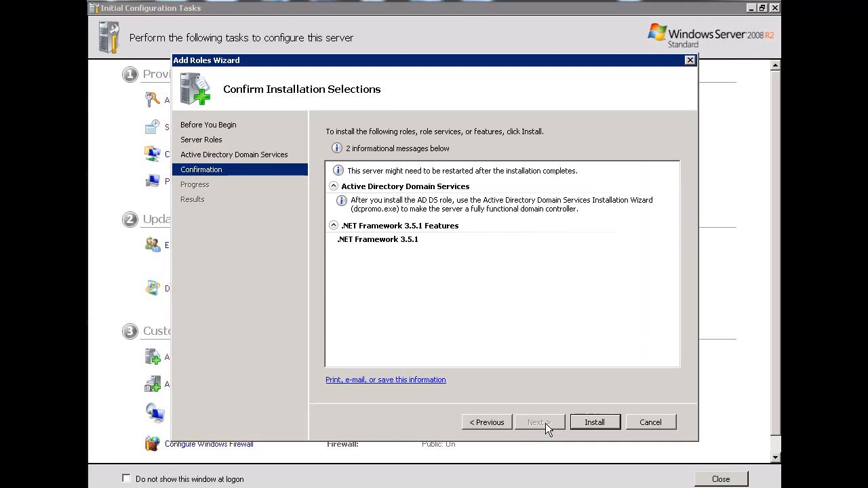
left_click(595, 425)
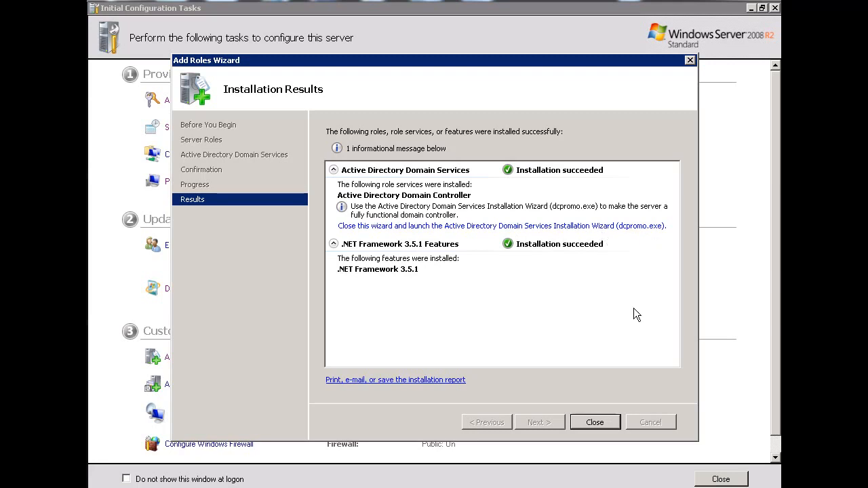
left_click(590, 421)
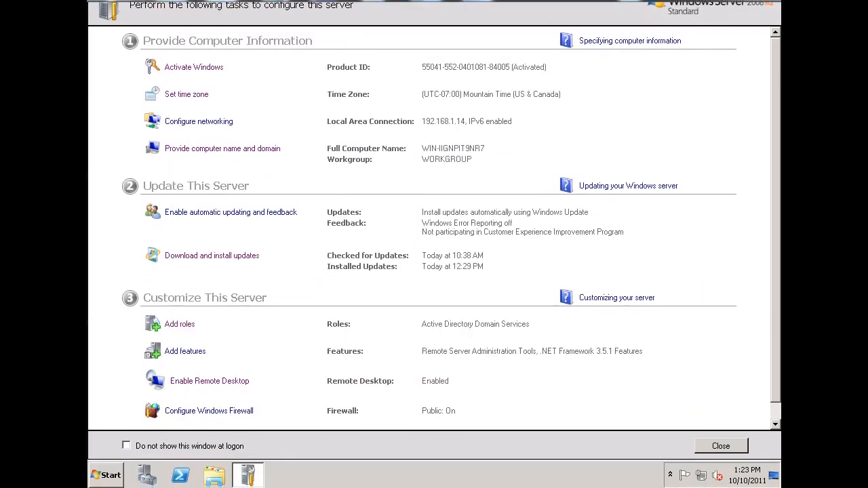
Run dcpromo and choose to create a new domain in a new forest as the deployment configuration.
left_click(107, 475)
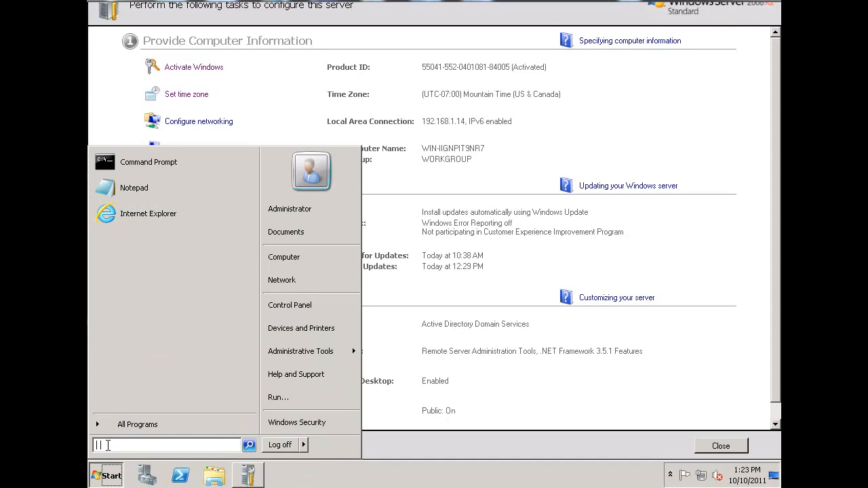
type("dcpromo")
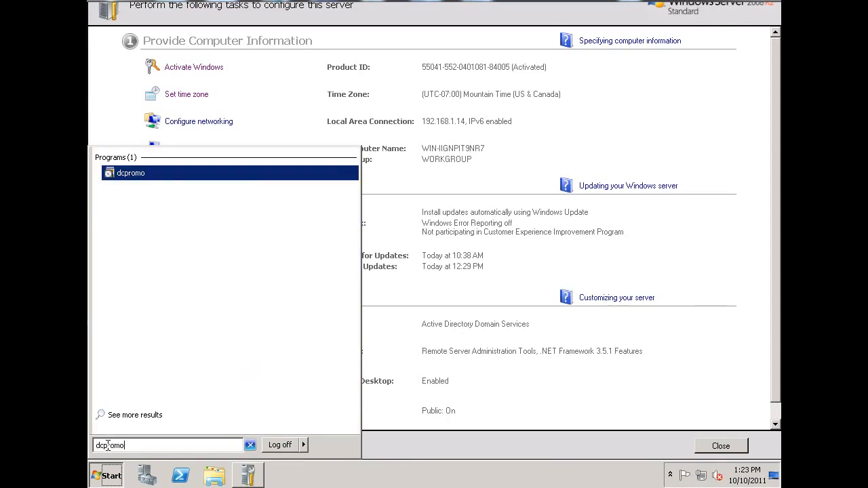
key("Return")
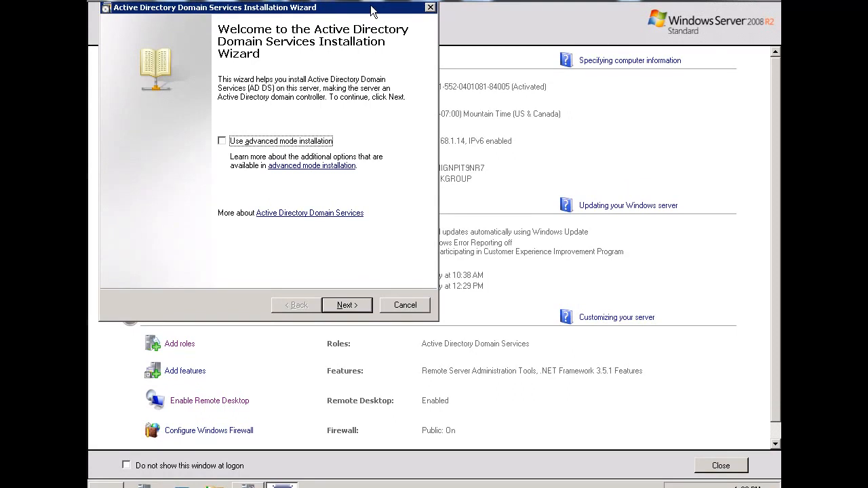
left_click_drag(371, 7, 497, 49)
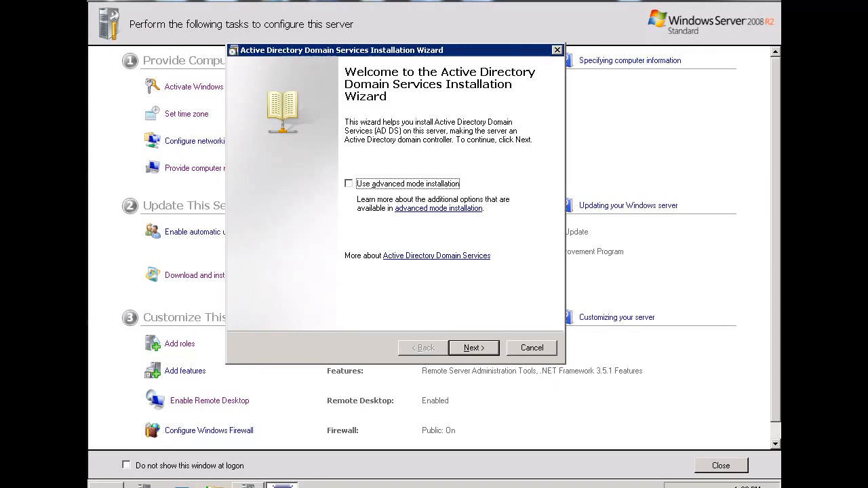
left_click(473, 328)
left_click(472, 328)
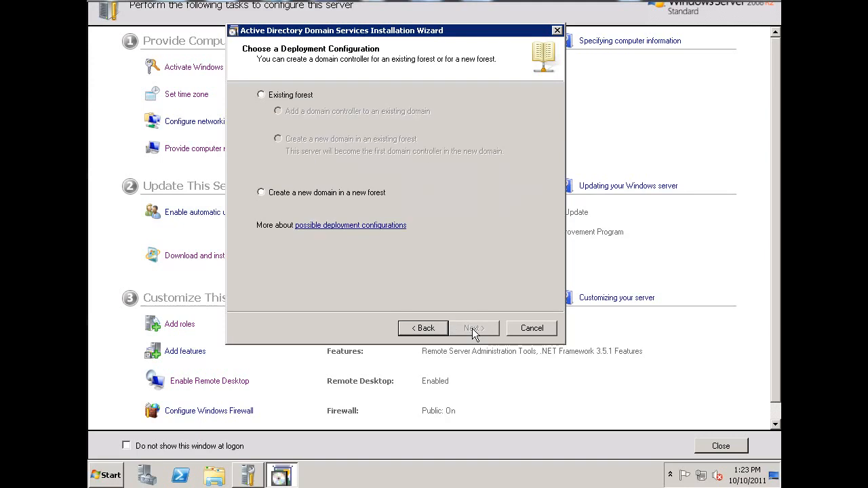
left_click(261, 192)
left_click(475, 330)
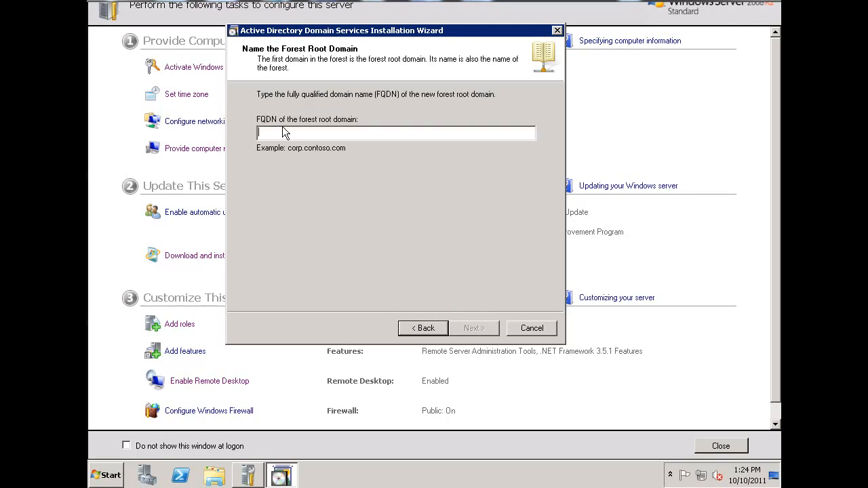
Name the forest root domain dansgames.com and continue to the forest functional level.
type("dansgam")
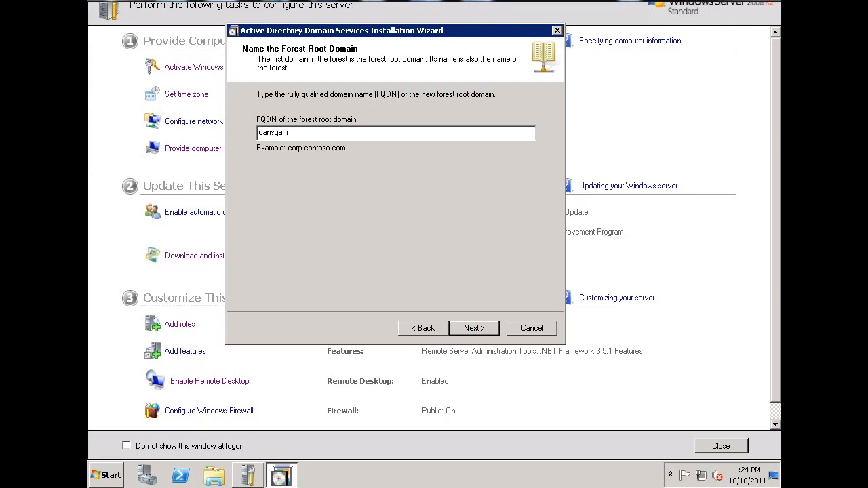
type("es.com")
left_click(473, 328)
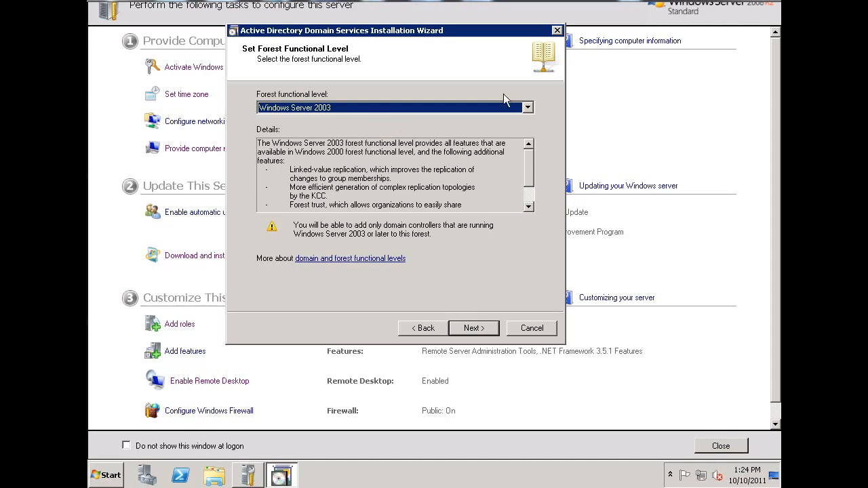
Set the forest functional level to Windows Server 2008 and accept Windows Server 2008 as the domain functional level.
left_click(527, 107)
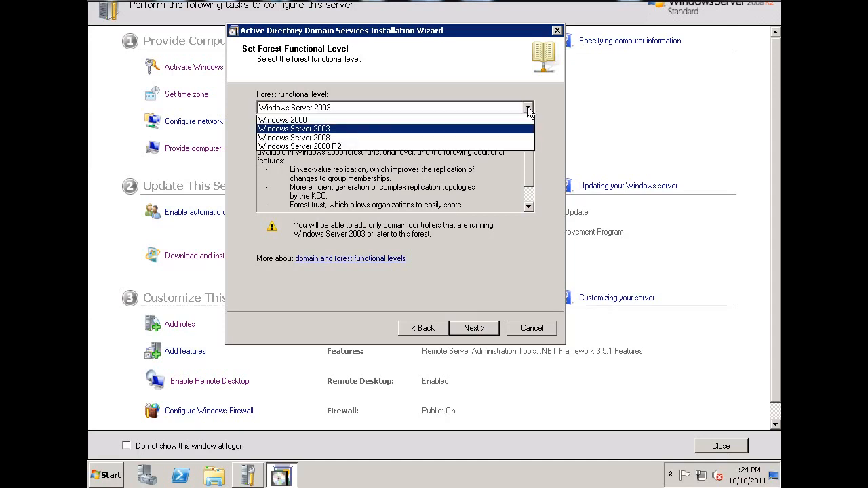
left_click(442, 140)
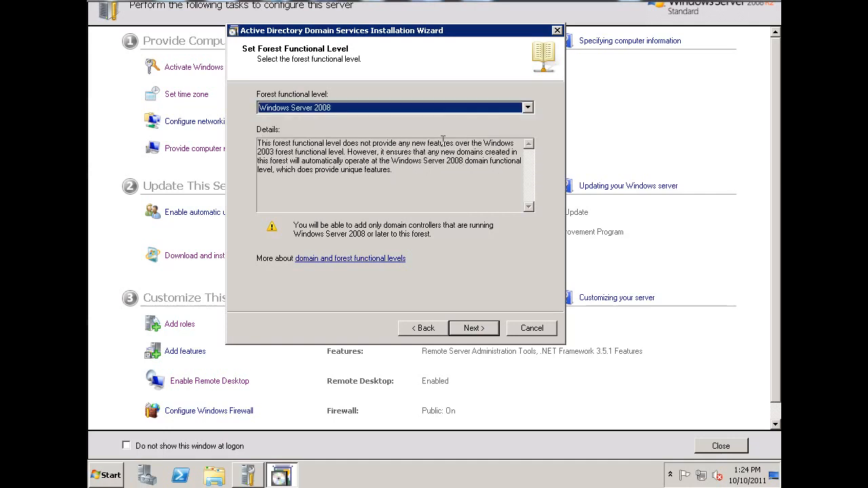
left_click(475, 329)
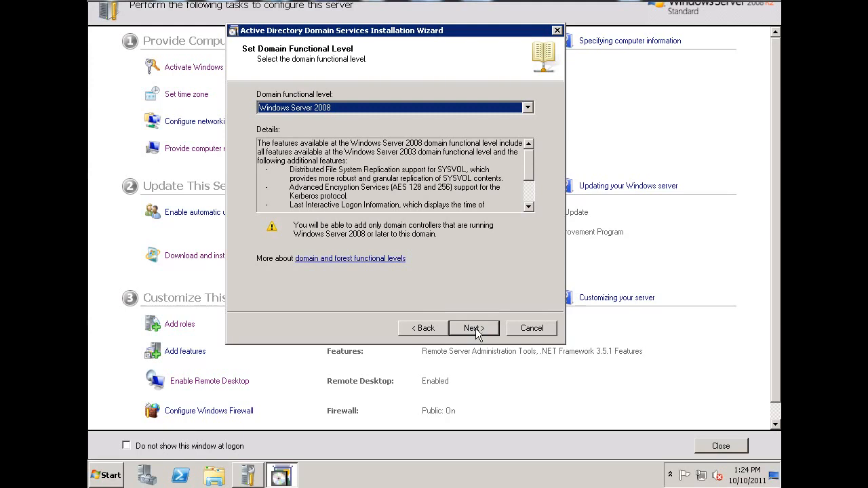
left_click(476, 330)
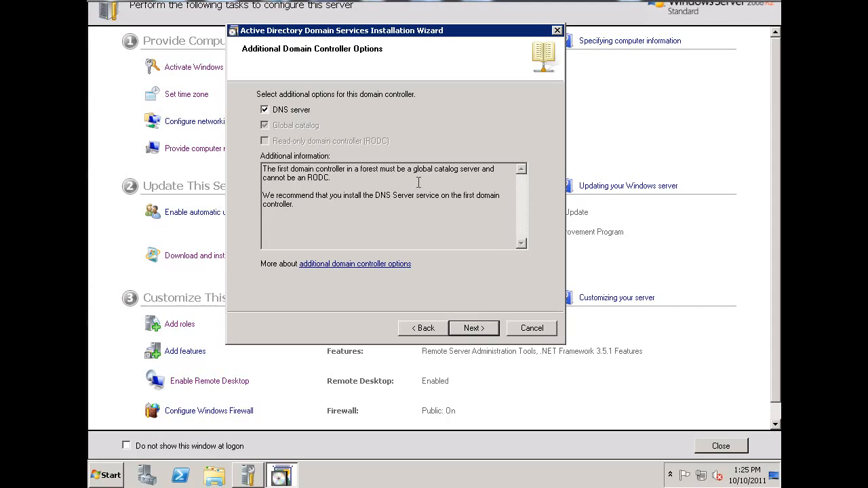
Keep the DNS server option for this domain controller and agree to continue without a DNS delegation.
left_click_drag(412, 172, 480, 172)
left_click(446, 187)
left_click(474, 329)
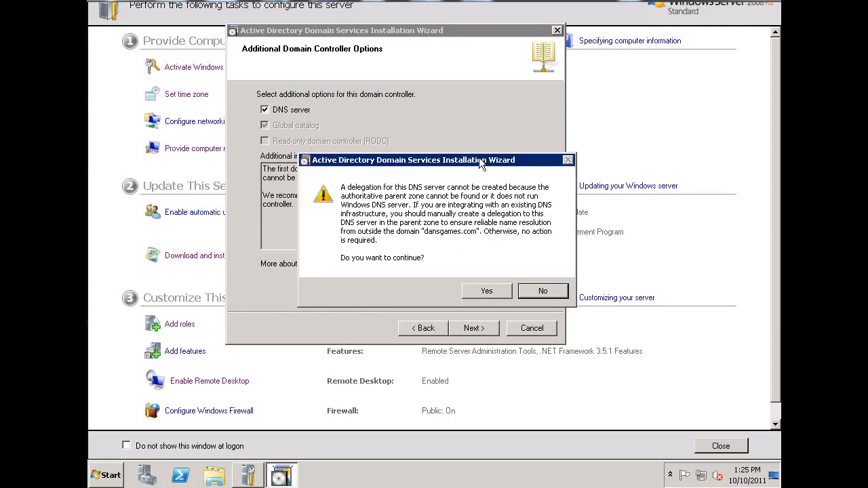
left_click_drag(479, 160, 466, 138)
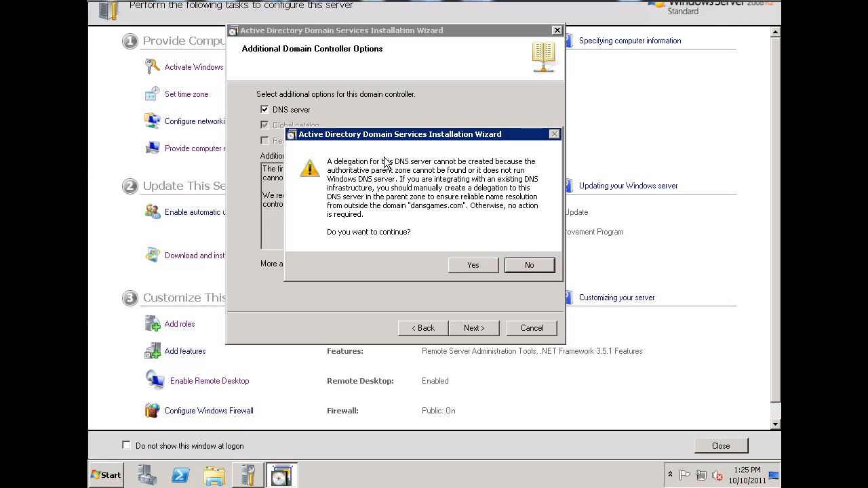
left_click(480, 266)
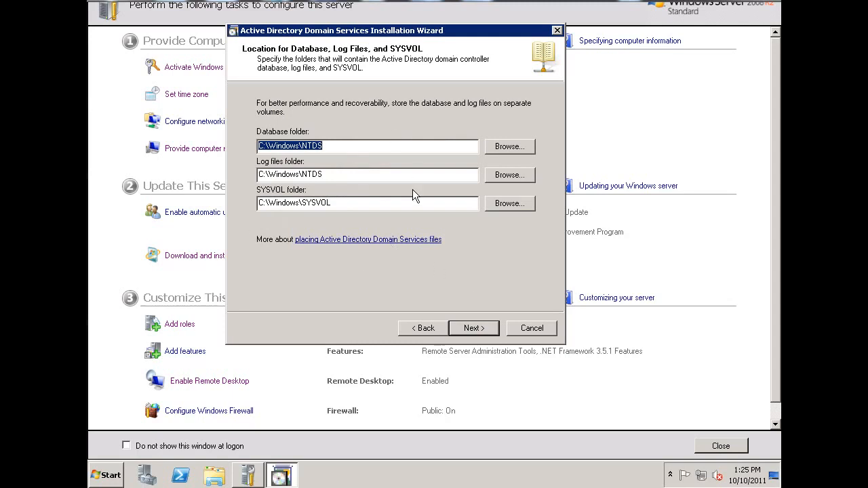
Accept the default database, log files and SYSVOL folders, and enter and confirm the Directory Services Restore Mode administrator password.
left_click(477, 330)
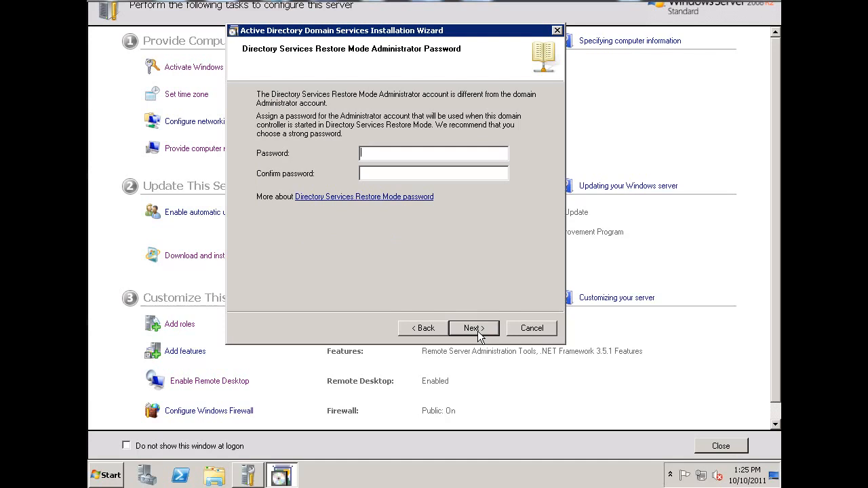
type("••••••••••••••••••••••")
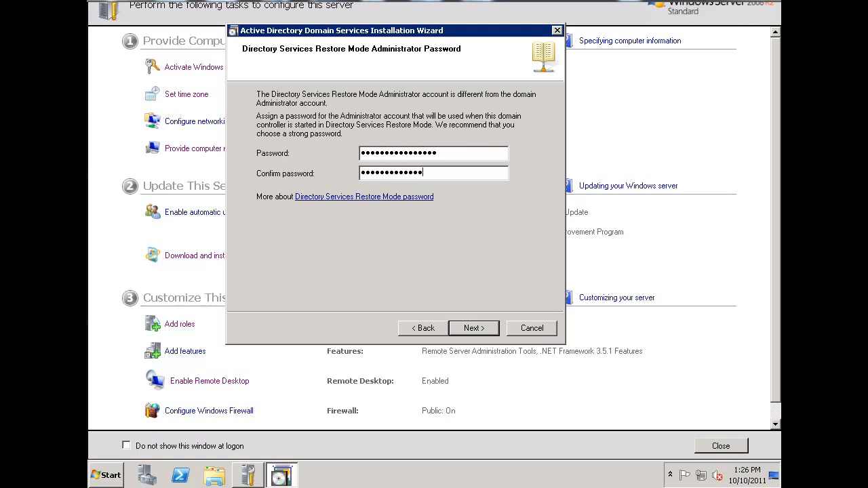
left_click(473, 328)
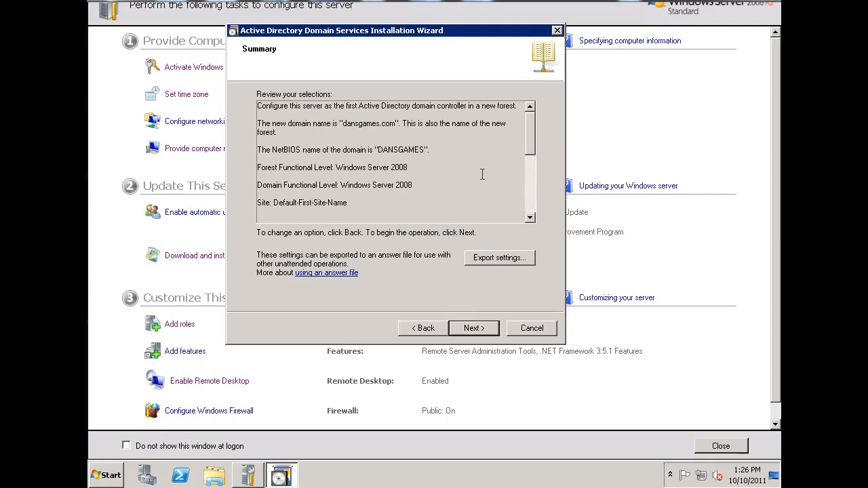
Accept the summary to install the domain controller, finish the wizard and restart the server.
left_click(483, 331)
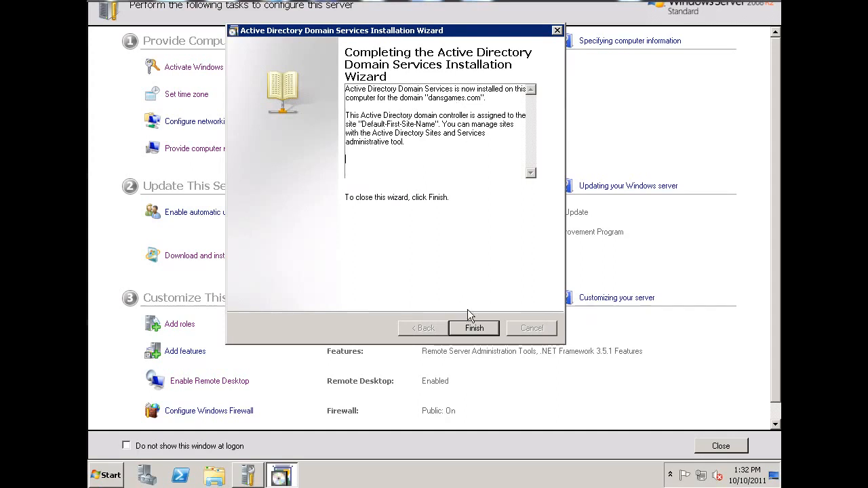
left_click(474, 329)
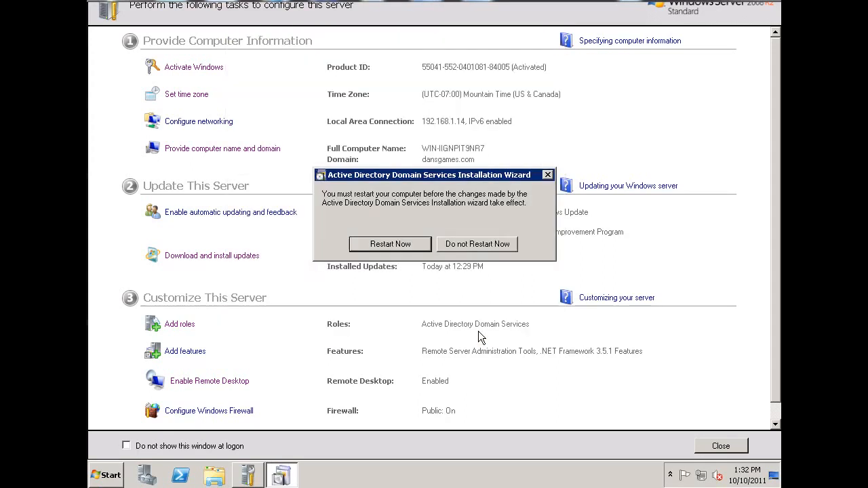
left_click(390, 246)
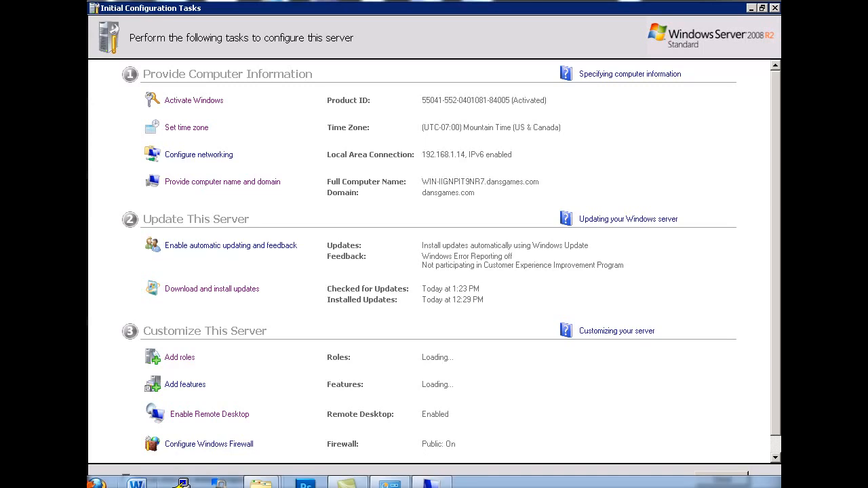
Switch to Internet Explorer, review the Exchange Server 2007/2010 pre-installation checklist, and minimize the browser.
mouse_move(56, 483)
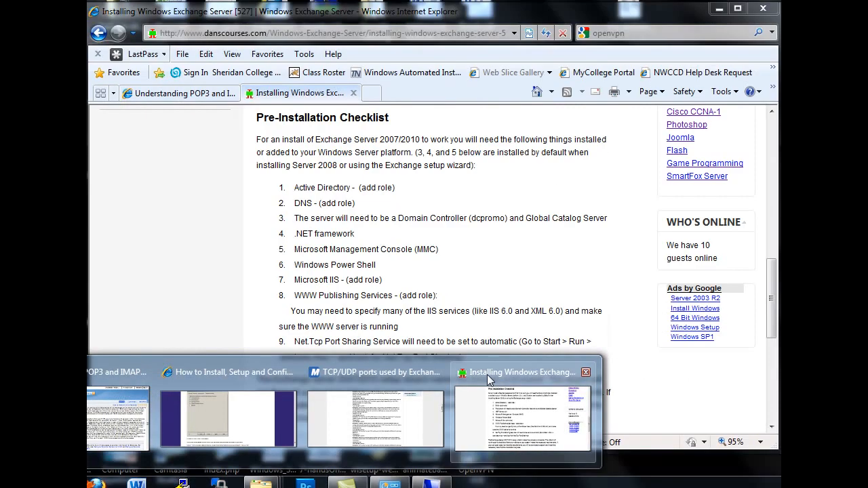
left_click(489, 379)
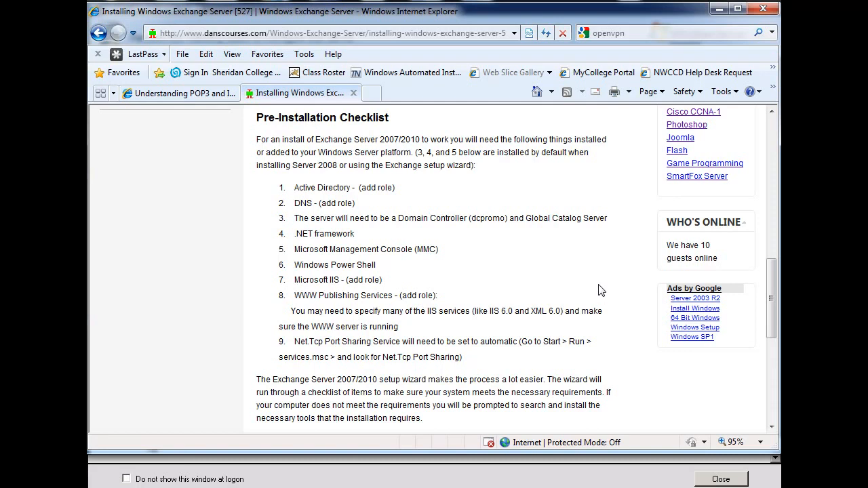
left_click(719, 10)
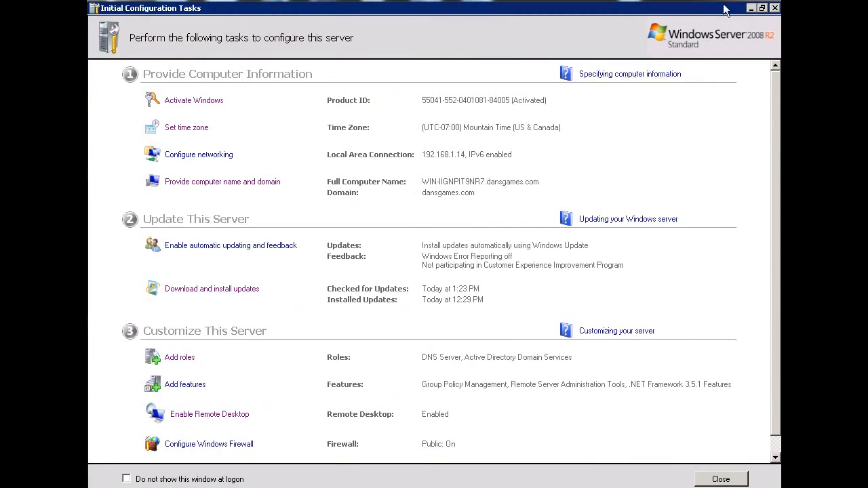
Minimize the Initial Configuration Tasks window and switch to Server Manager.
left_click(749, 8)
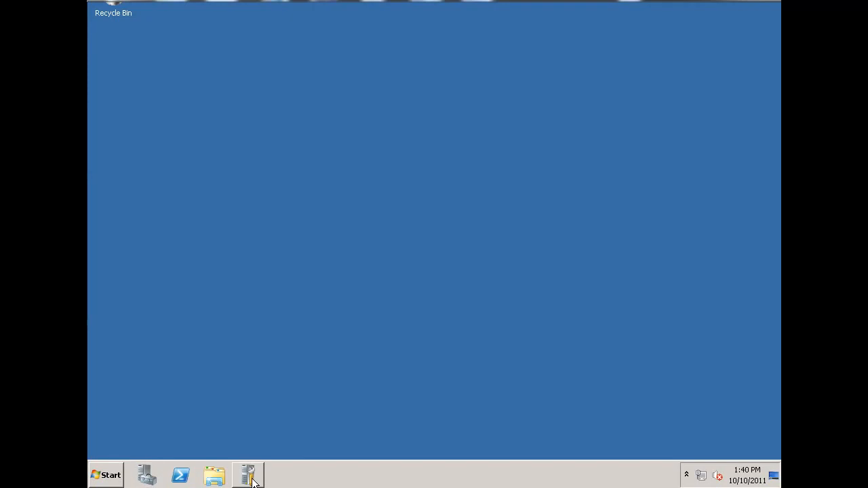
left_click(145, 476)
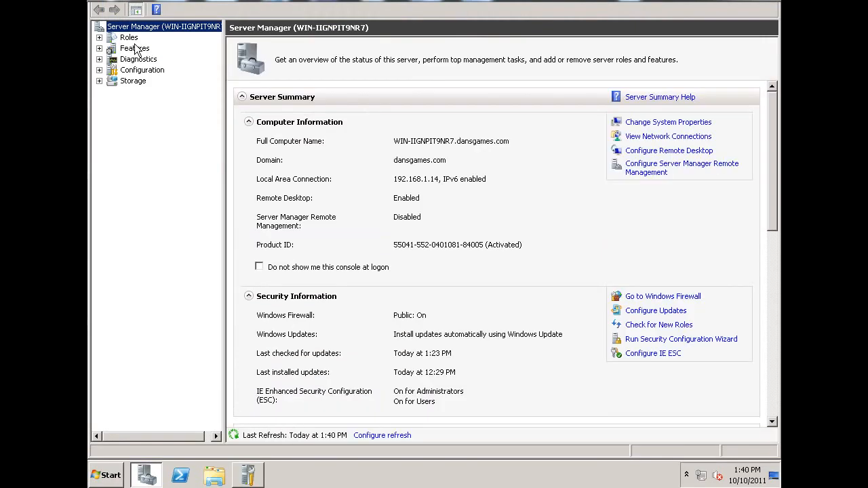
Start adding a server role, choose Web Server (IIS), and continue to its role services selection.
left_click(132, 41)
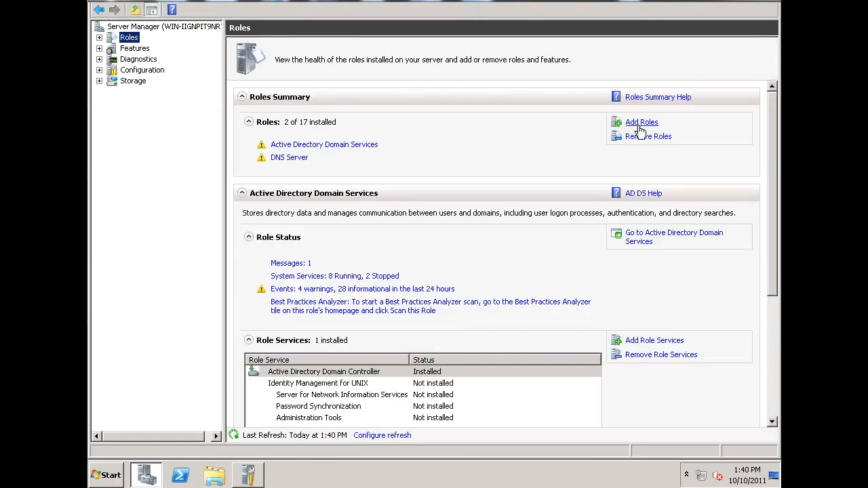
left_click(639, 124)
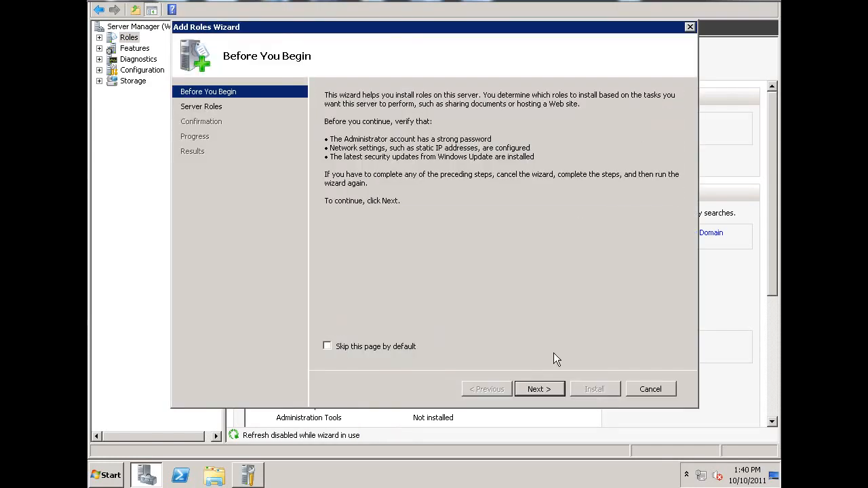
left_click(540, 390)
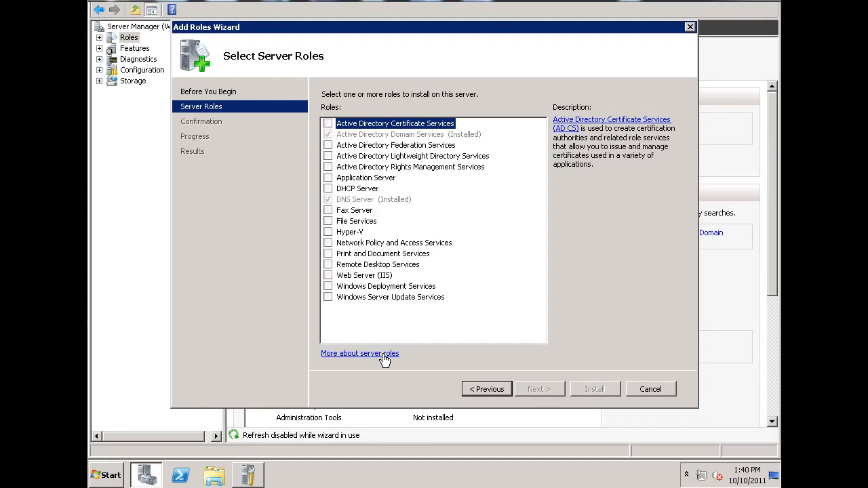
left_click(328, 275)
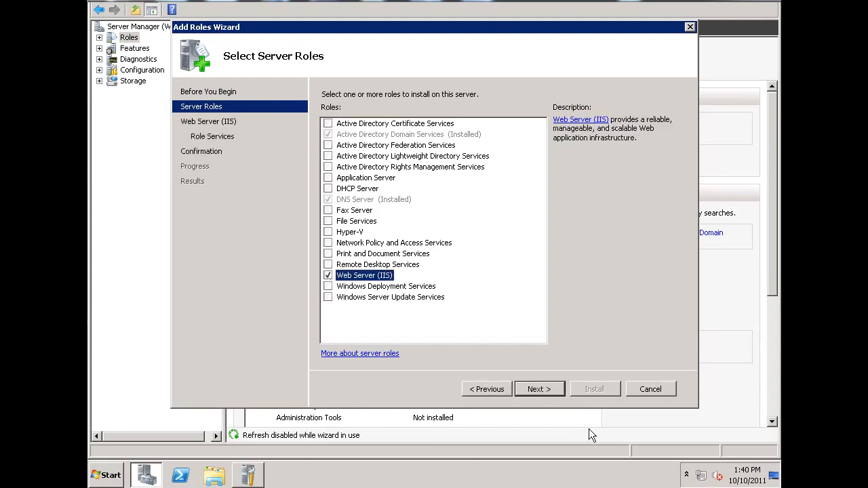
left_click(535, 389)
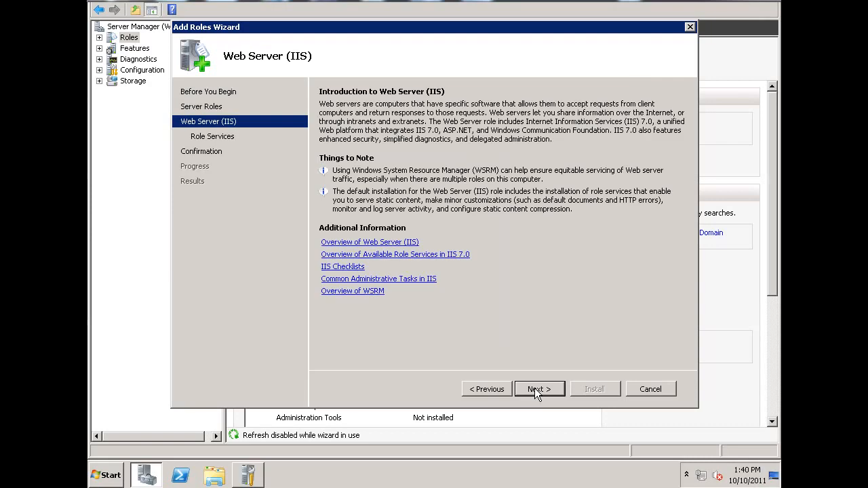
left_click(534, 388)
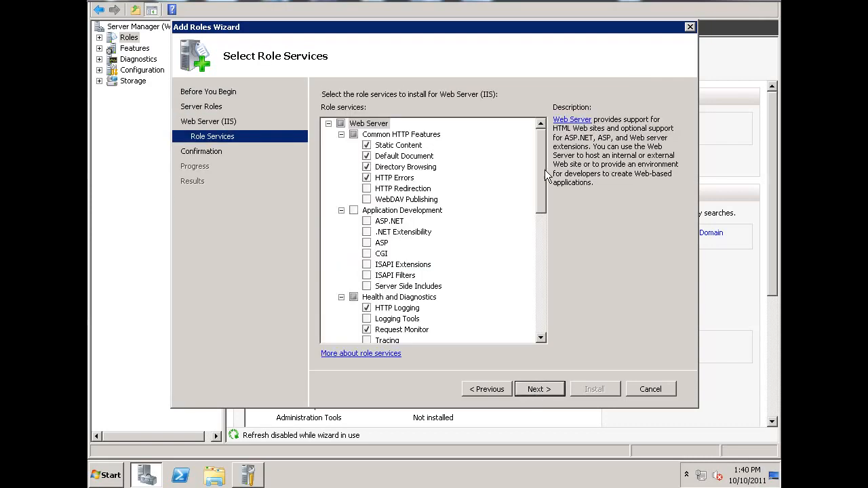
Include the whole Application Development group in the Web Server (IIS) role services.
scroll(543, 179, "down", 1)
mouse_move(543, 181)
left_mouse_down()
mouse_move(540, 208)
mouse_move(554, 169)
left_mouse_up()
left_click(353, 211)
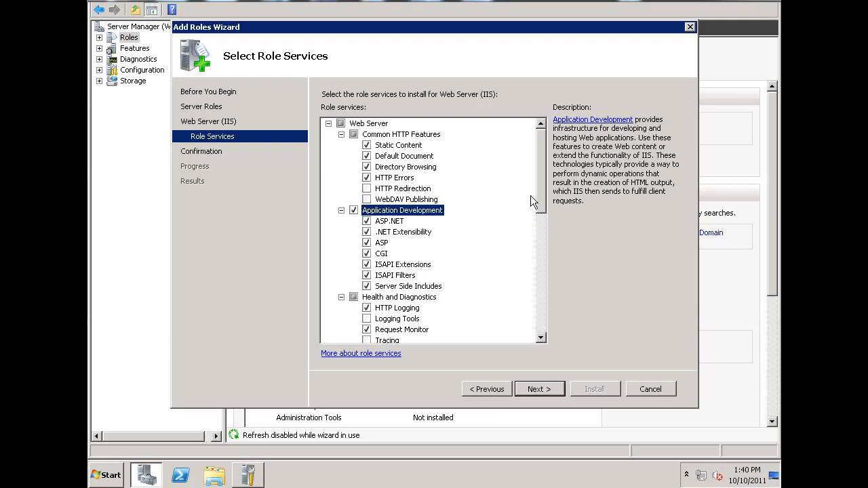
left_click_drag(541, 195, 538, 267)
left_click(353, 167)
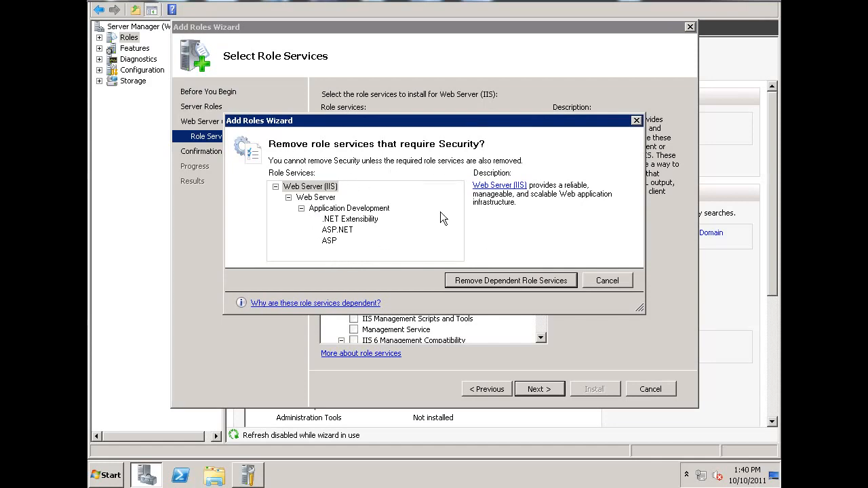
left_click(607, 280)
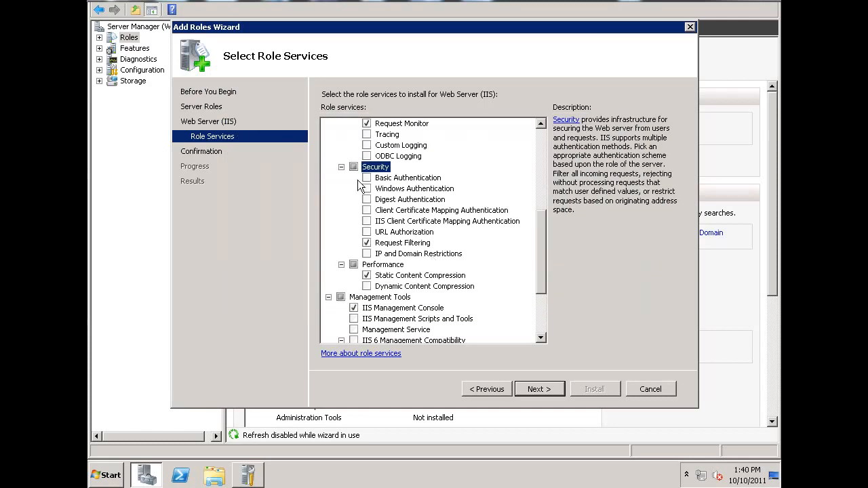
left_click(354, 168)
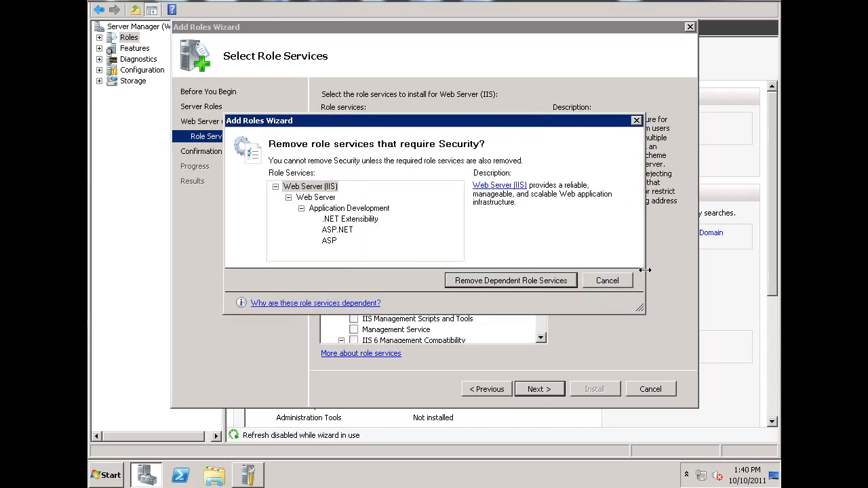
left_click(608, 281)
Select Basic, Windows, Digest, Client Certificate Mapping and IIS Client Certificate Mapping Authentication, URL Authorization, and IP and Domain Restrictions under Security.
left_click(366, 178)
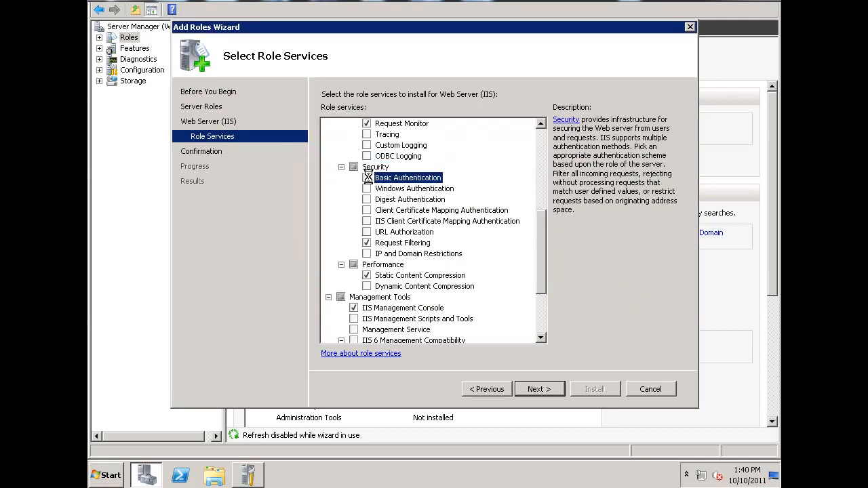
left_click(367, 189)
left_click(367, 200)
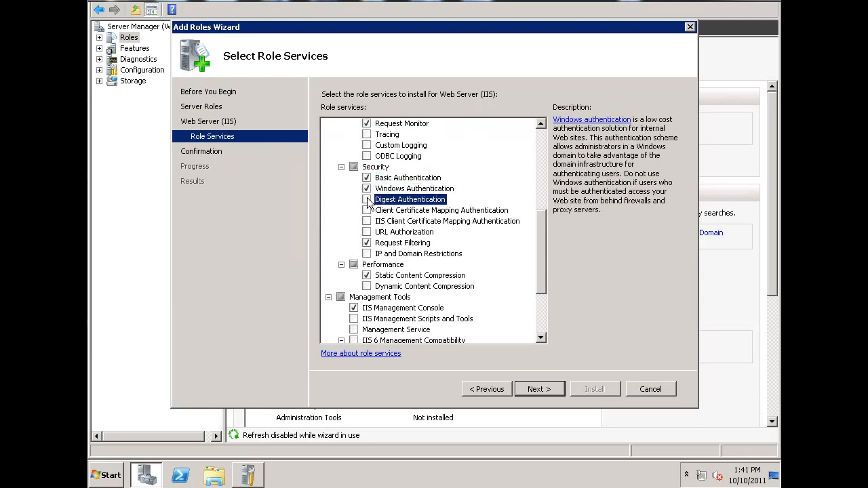
left_click(366, 211)
left_click(367, 222)
left_click(366, 232)
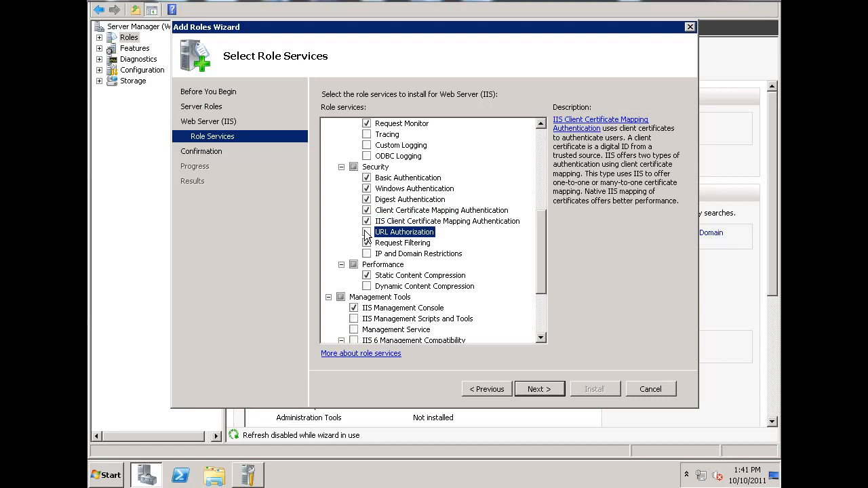
left_click(367, 254)
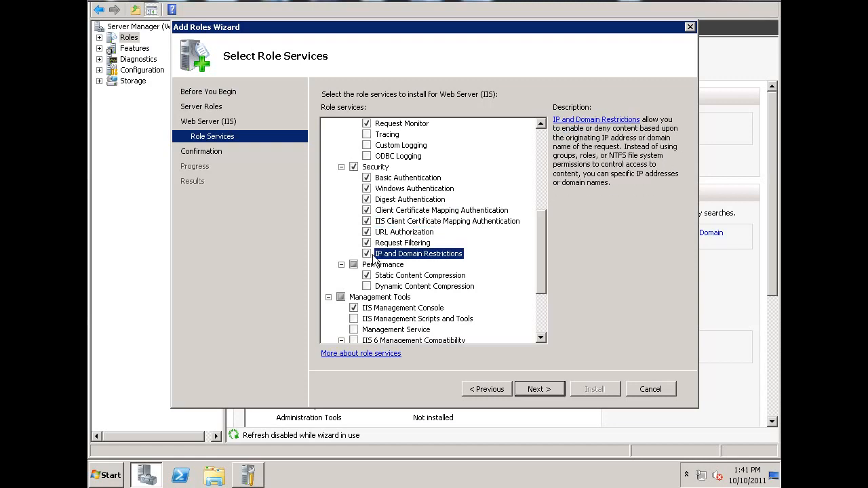
Under Management Tools, select the whole IIS 6 Management Compatibility group, IIS Management Scripts and Tools, and Management Service.
left_click_drag(542, 218, 542, 259)
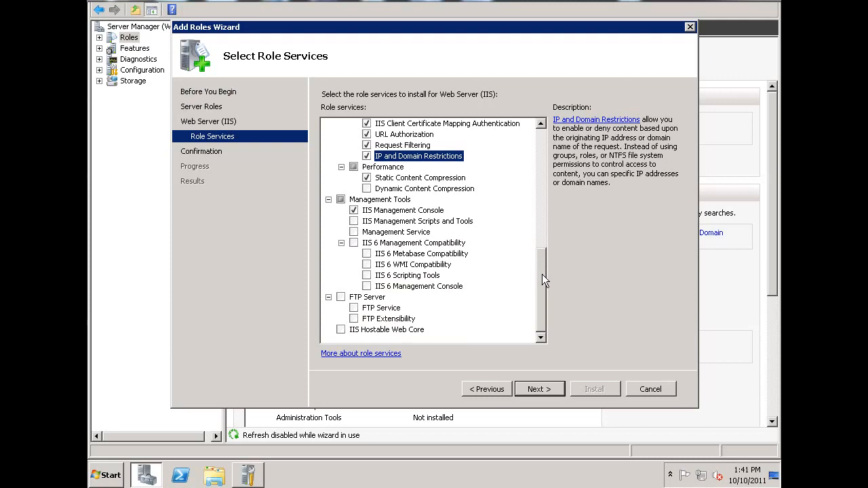
left_click(353, 243)
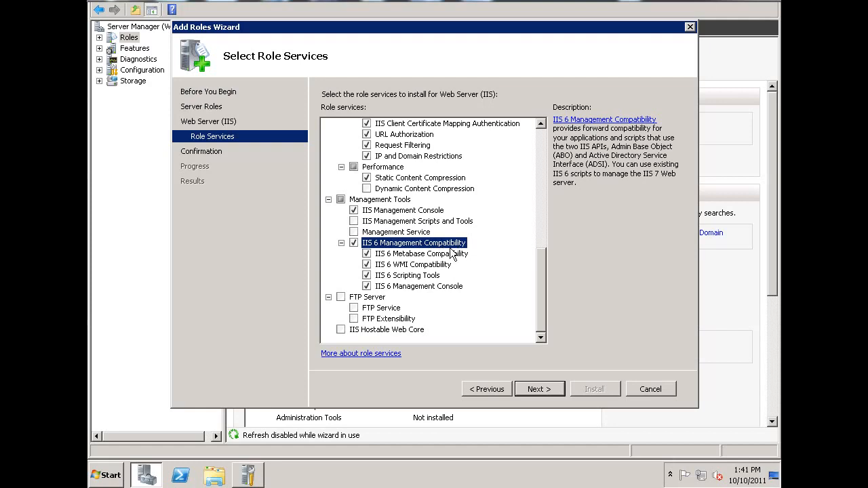
left_click(380, 330)
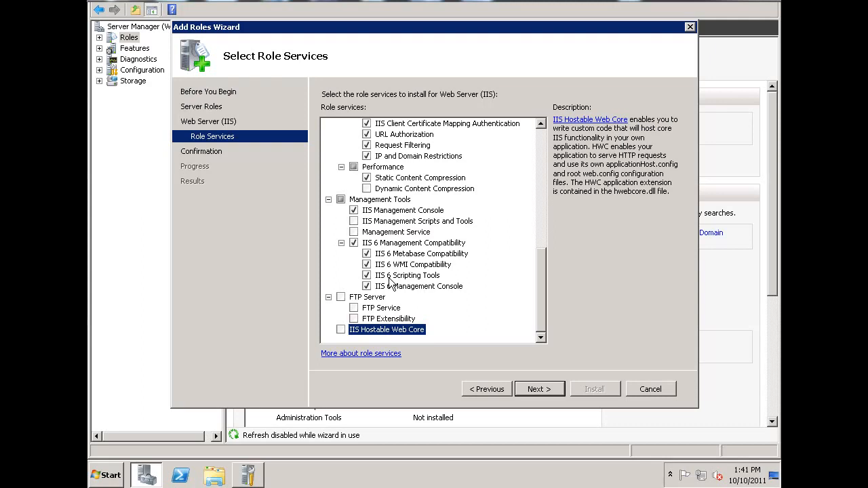
left_click(353, 220)
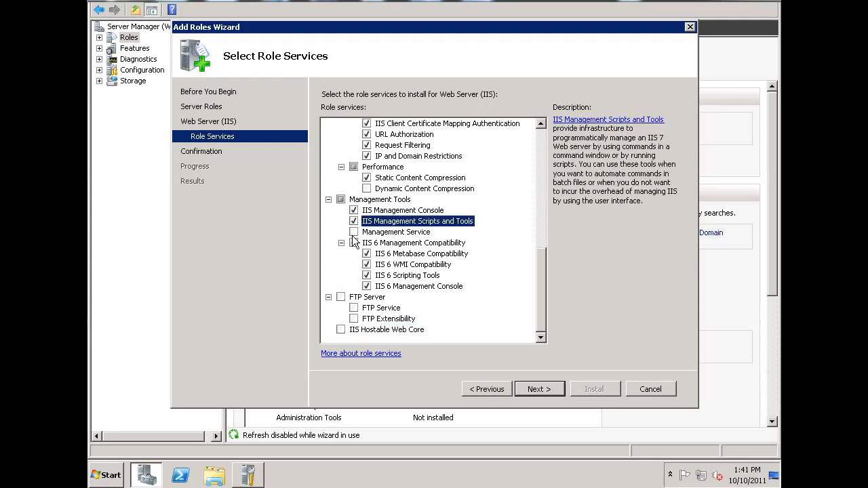
left_click(353, 232)
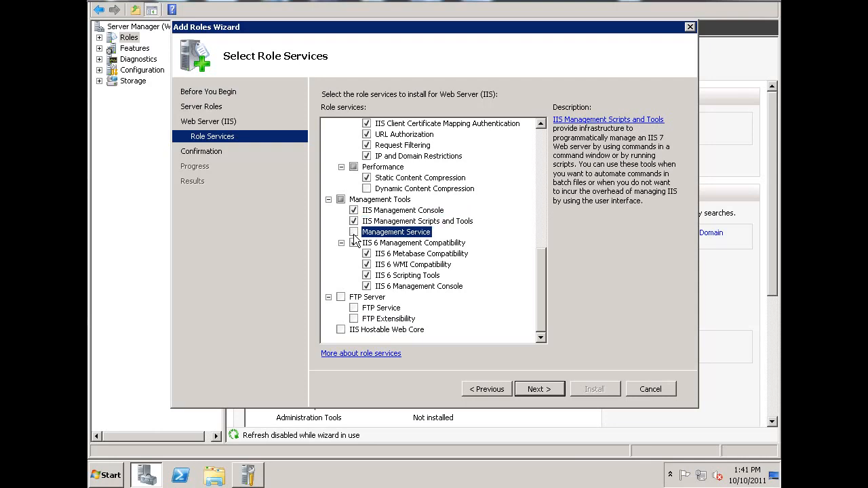
Confirm the selections, install the Web Server (IIS) role, and close the Add Roles Wizard when it finishes.
left_click(539, 389)
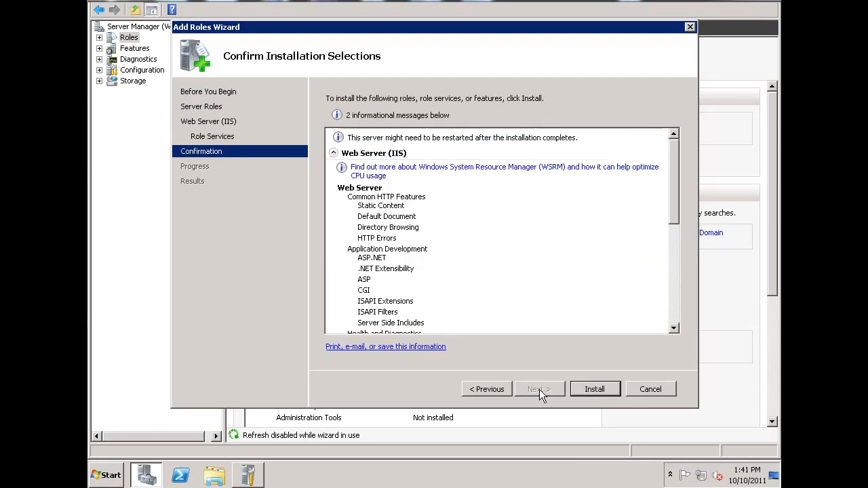
left_click(596, 391)
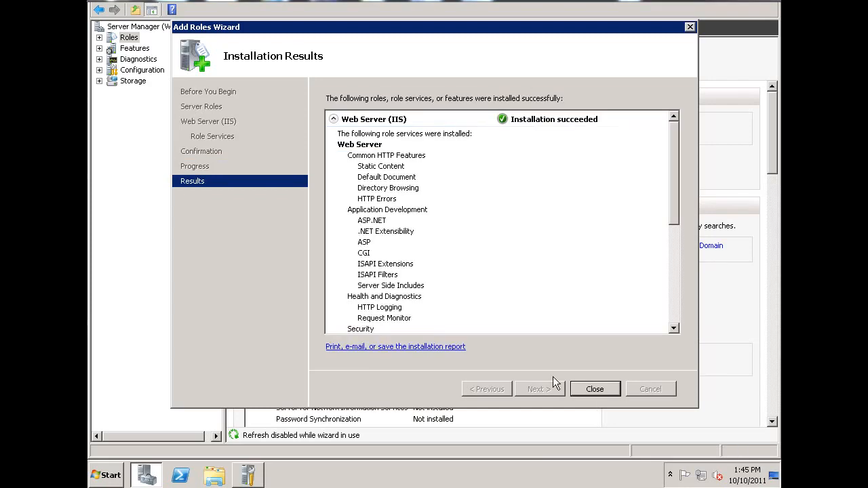
left_click(596, 389)
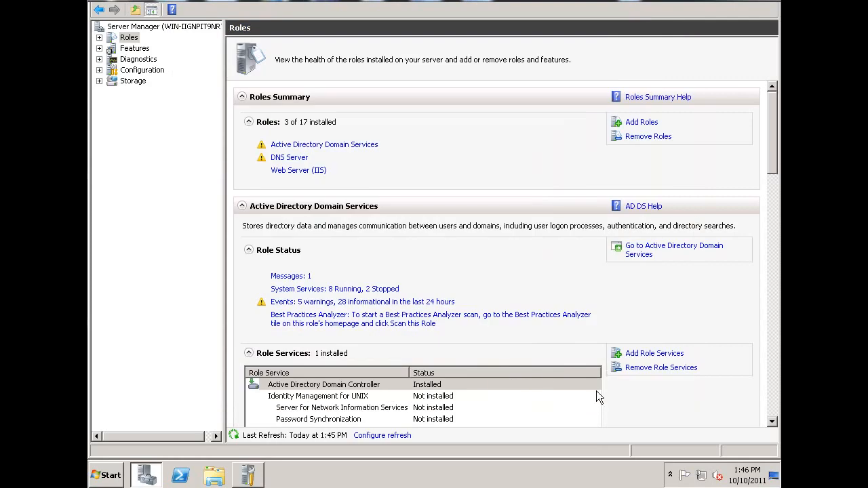
Switch to Internet Explorer, check the remaining items of the Exchange pre-installation checklist, and minimize the browser.
mouse_move(774, 130)
left_mouse_down()
mouse_move(778, 370)
mouse_move(777, 119)
left_mouse_up()
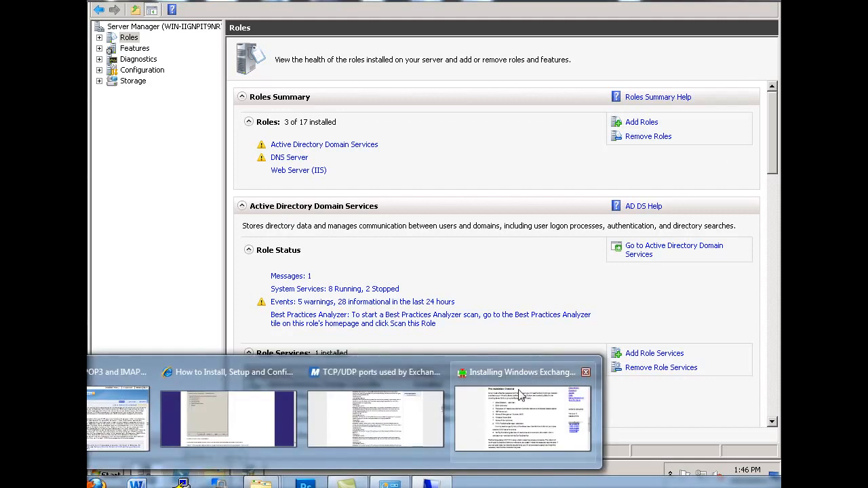
left_click(525, 380)
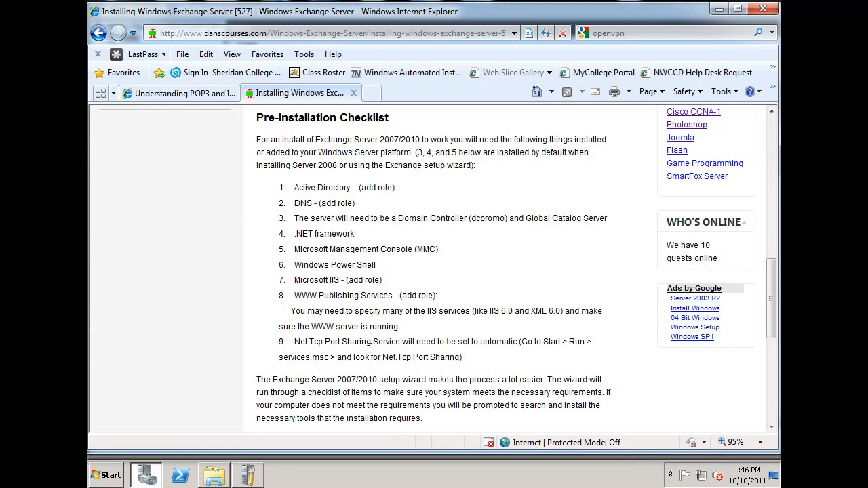
left_click(717, 8)
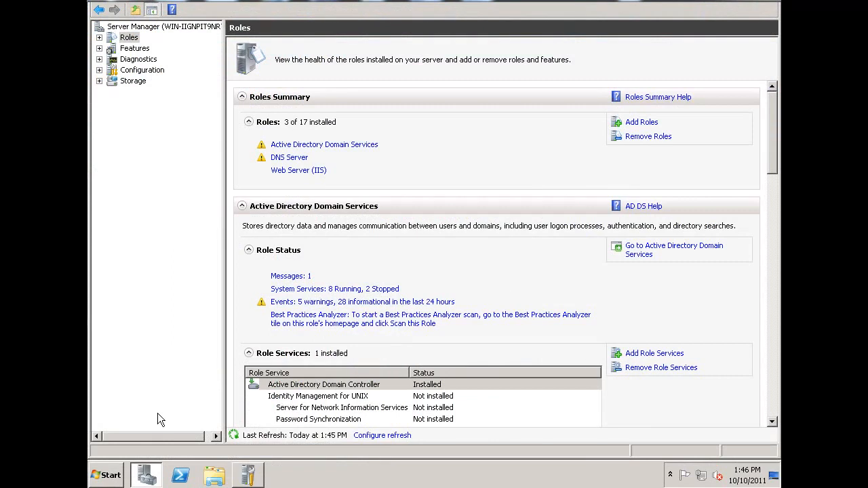
Search the server's programs for "services" and open the Services console.
left_click(112, 477)
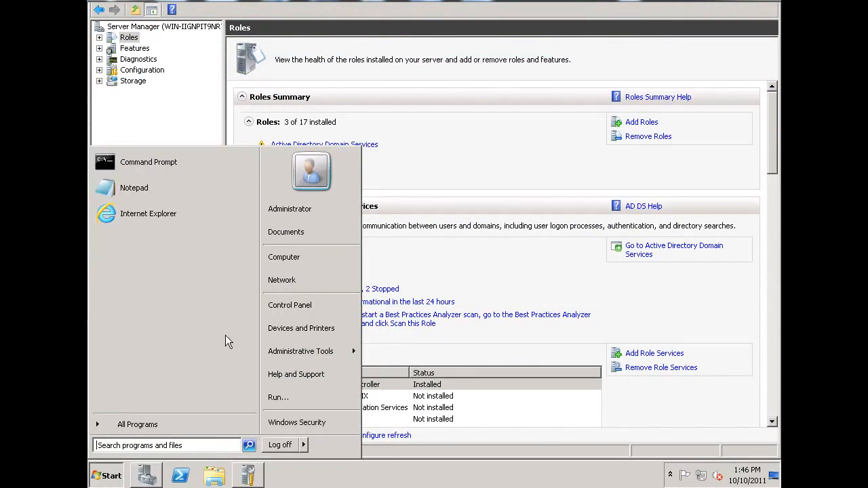
left_click(134, 444)
type("services")
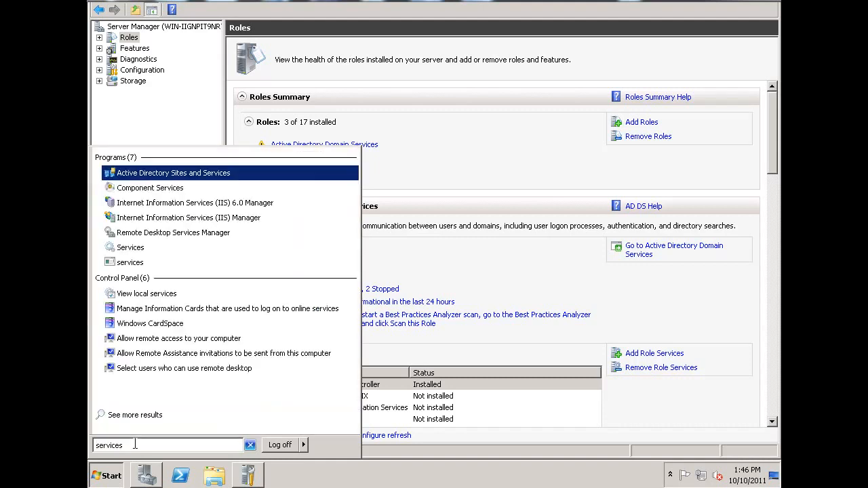
left_click(168, 248)
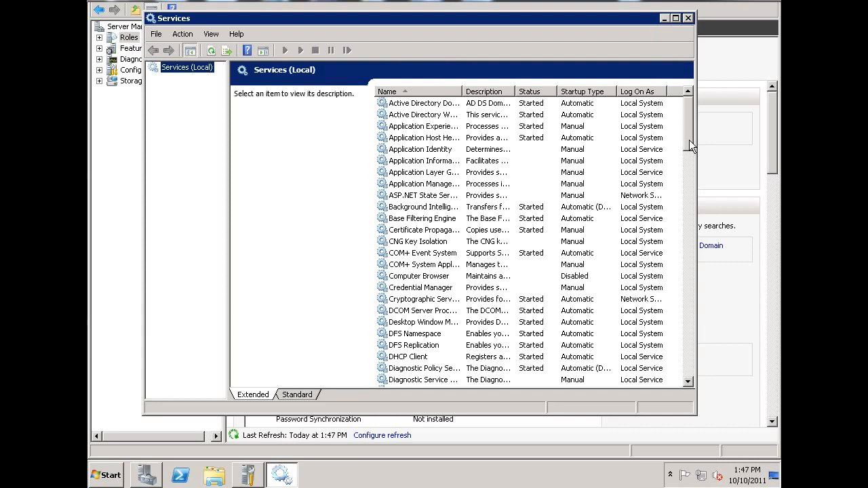
Open the properties of the Net.Tcp Port Sharing Service, set its startup type to Automatic, and apply the change.
left_click_drag(688, 140, 692, 244)
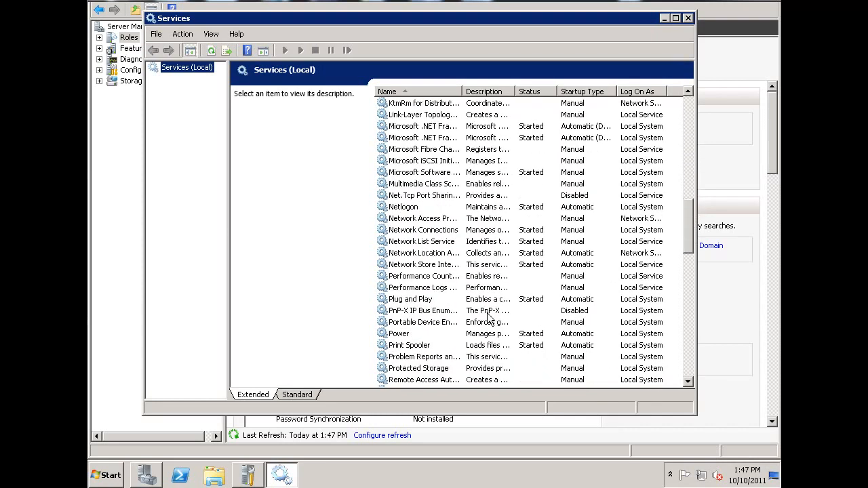
left_click(406, 197)
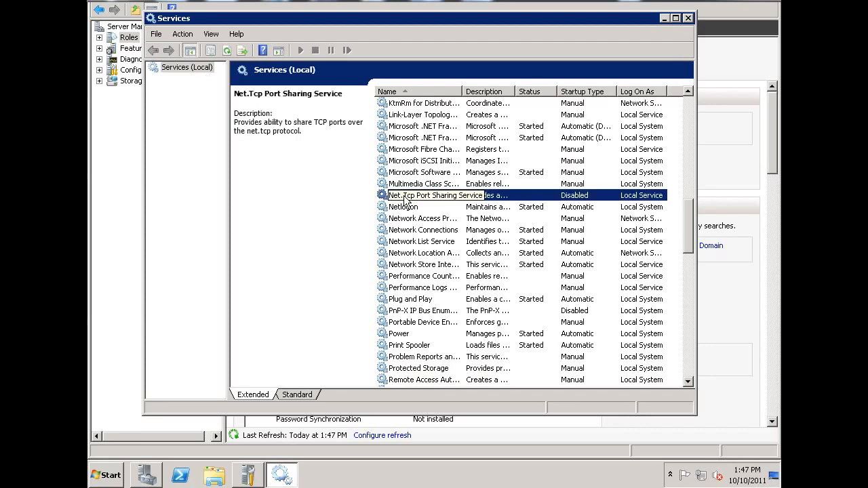
double_click(381, 198)
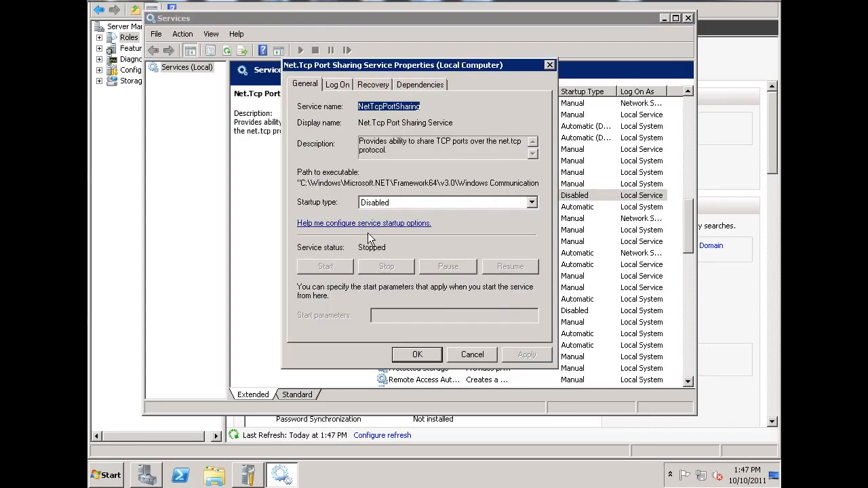
left_click(451, 204)
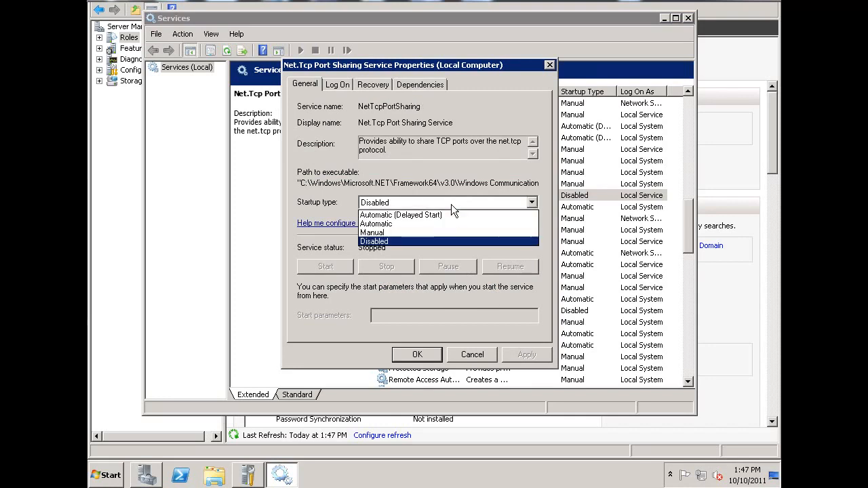
left_click(401, 224)
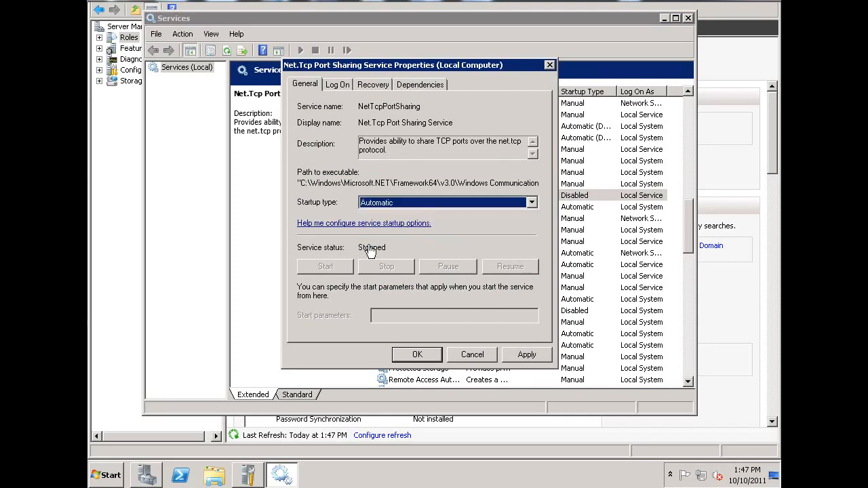
left_click(527, 355)
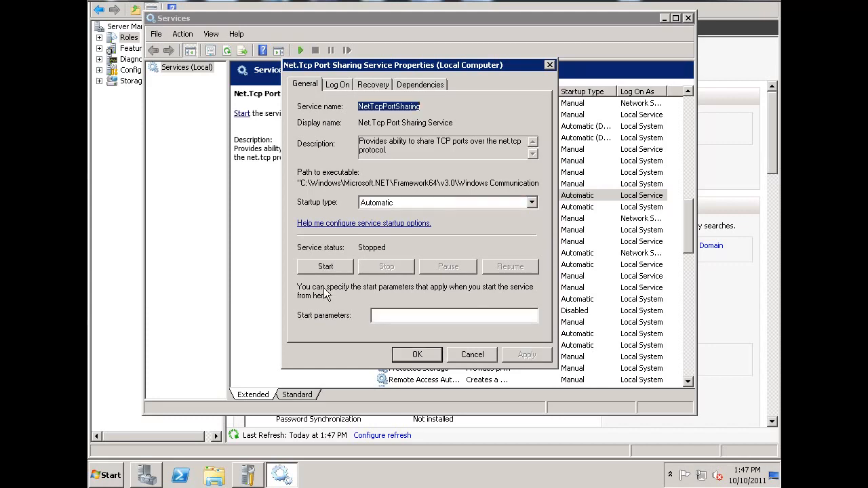
Start the Net.Tcp Port Sharing Service, accept its properties, and close the Services console.
left_click(321, 269)
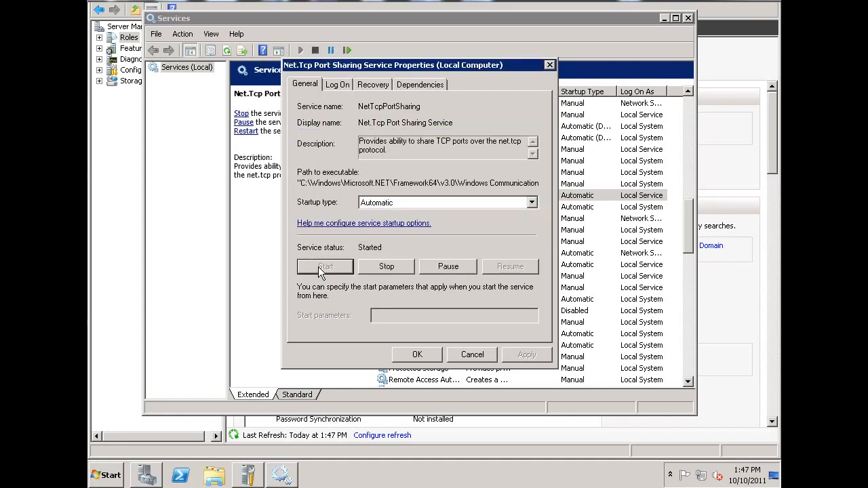
left_click(418, 355)
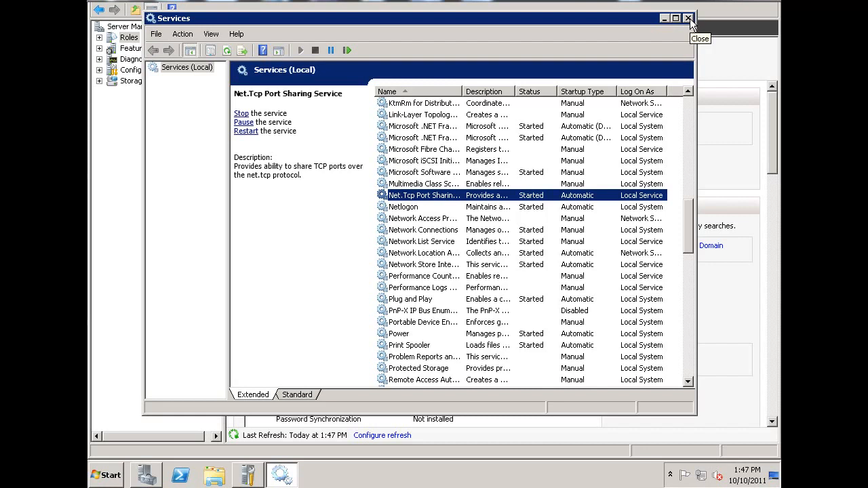
left_click(688, 19)
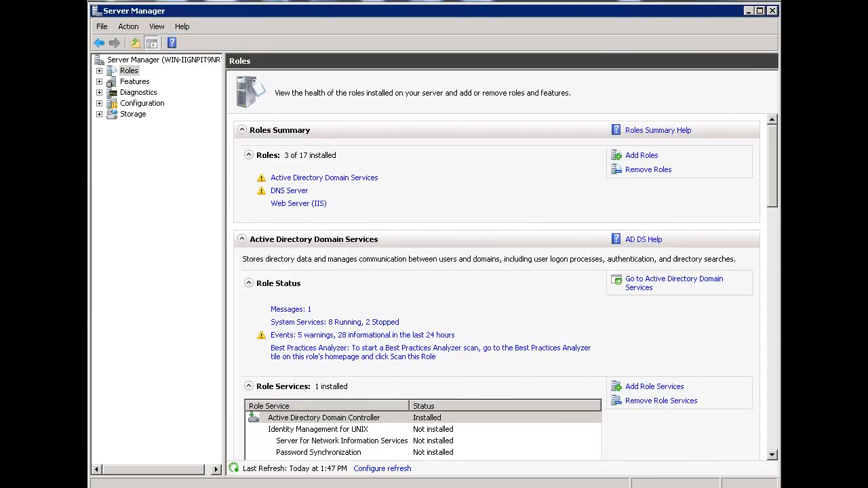